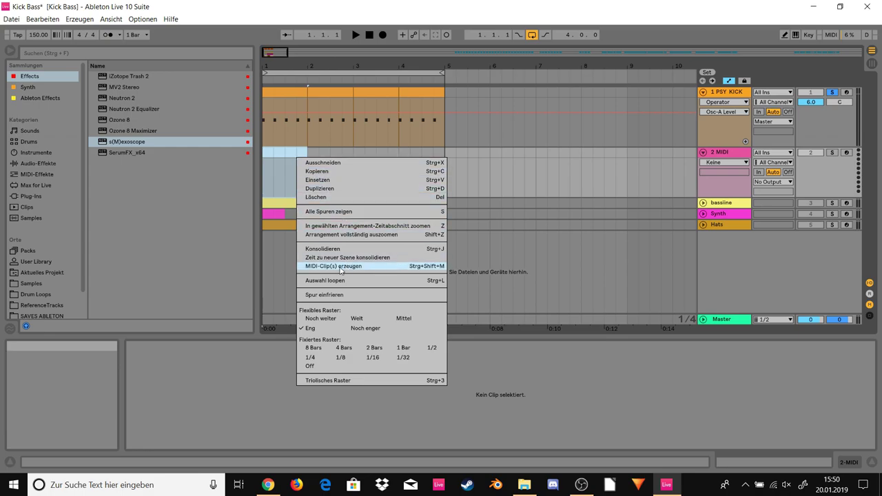
# Create a one-bar MIDI clip at the start of the 2 MIDI track and extend it to four bars
pyautogui.click(340, 268)
pyautogui.rightClick(309, 158)
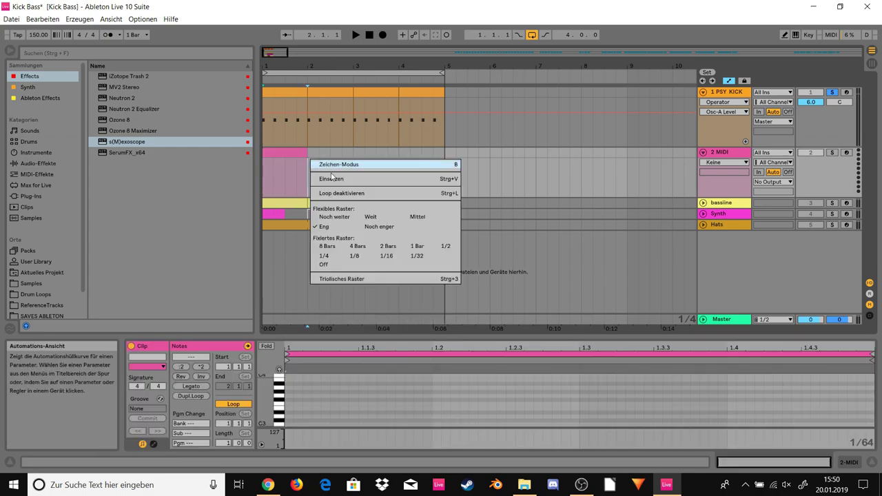
pyautogui.click(321, 158)
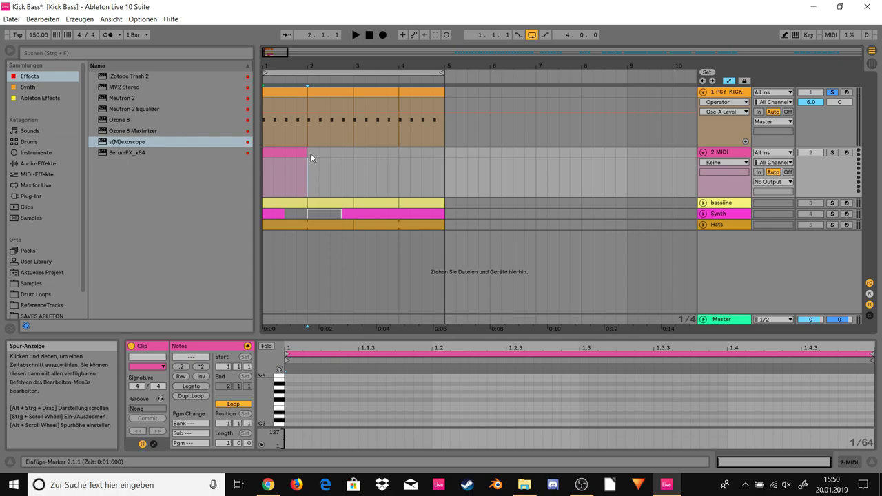
pyautogui.click(302, 153)
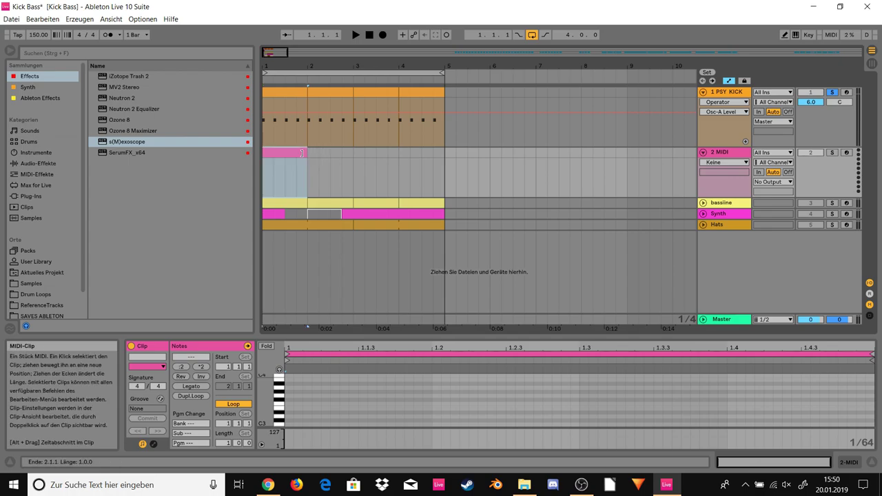
pyautogui.moveTo(323, 155); pyautogui.dragTo(435, 156)
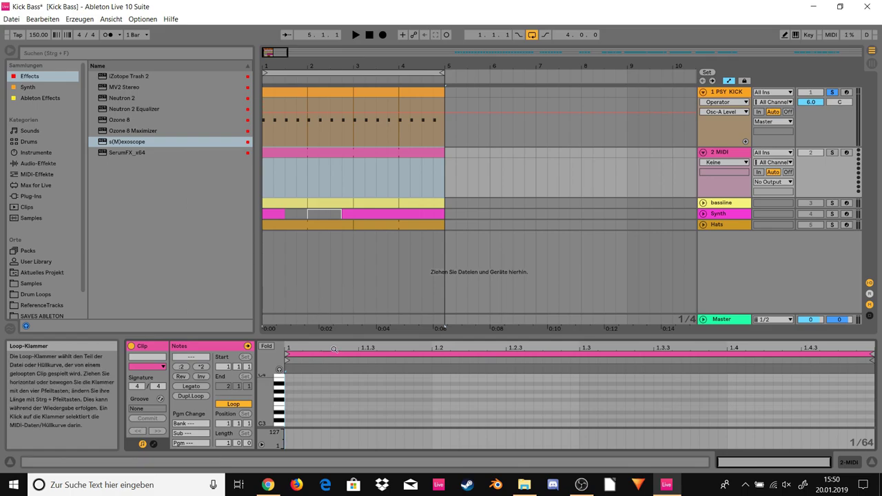
pyautogui.moveTo(331, 338); pyautogui.dragTo(349, 337)
pyautogui.click(279, 91)
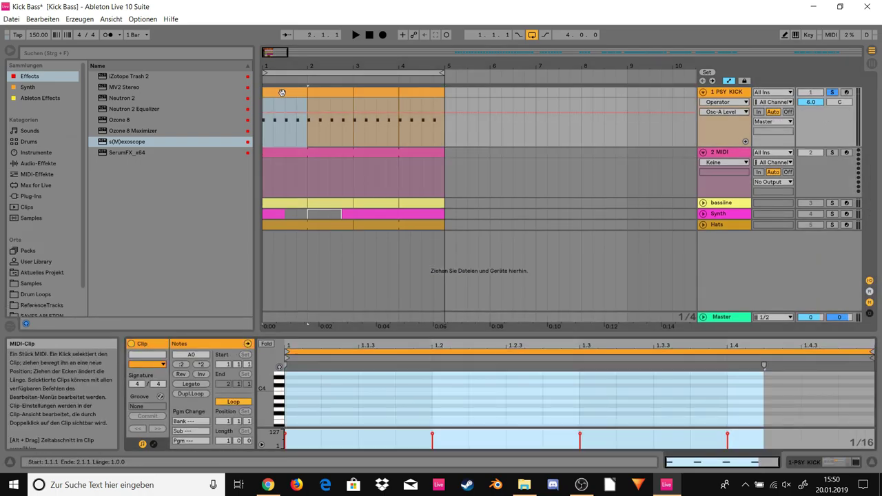
pyautogui.moveTo(425, 328); pyautogui.dragTo(352, 416)
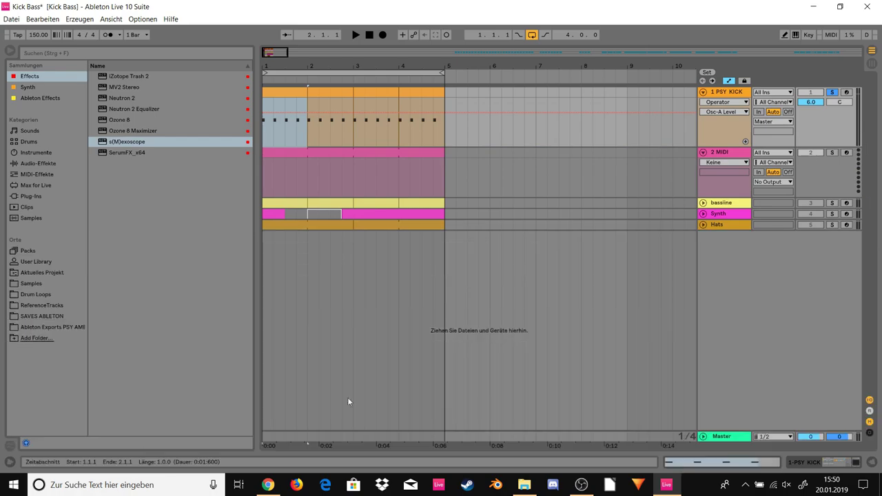
# Enter four half-beat A0 notes, one at the start of each beat, in the 2 MIDI track's clip
pyautogui.doubleClick(294, 157)
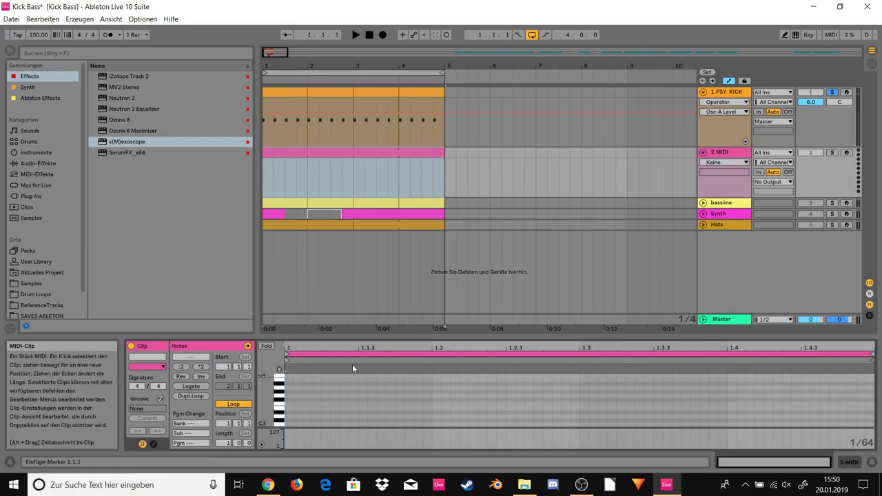
pyautogui.moveTo(339, 334); pyautogui.dragTo(342, 181)
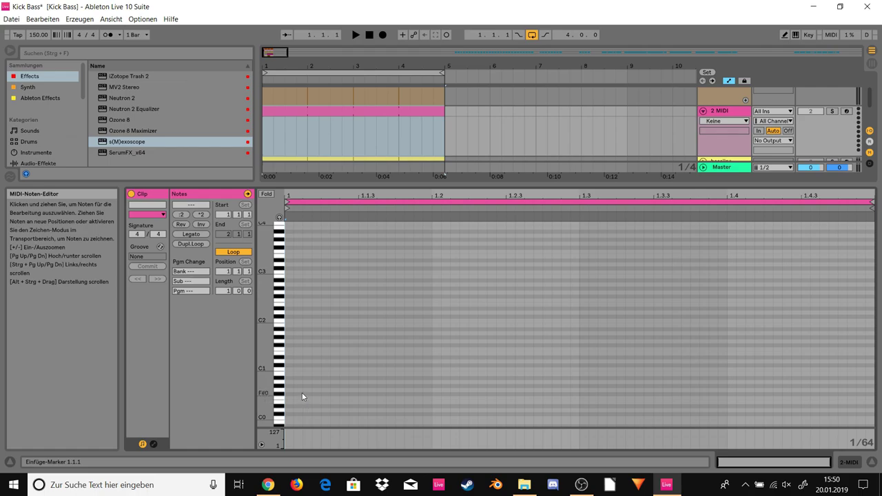
pyautogui.moveTo(361, 183); pyautogui.dragTo(359, 148)
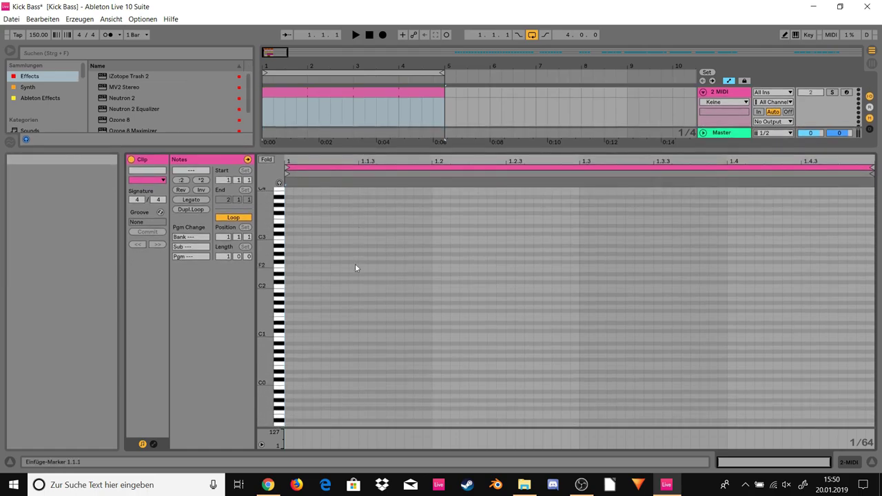
pyautogui.doubleClick(294, 390)
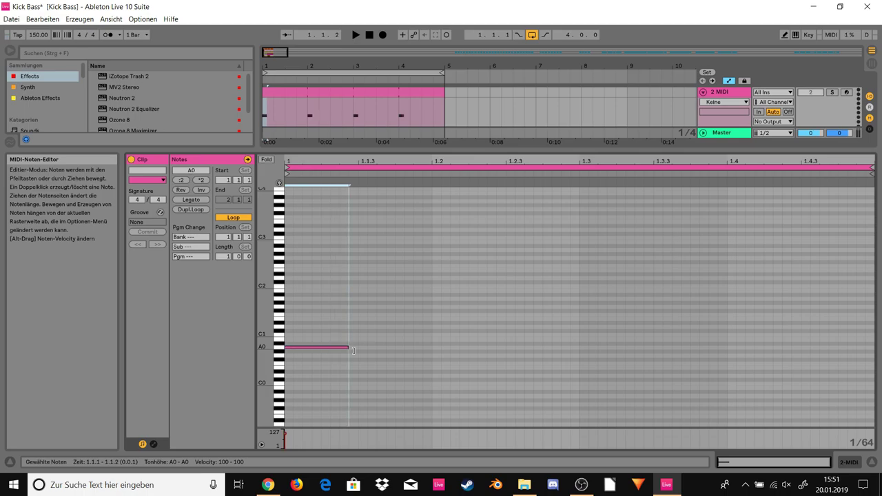
pyautogui.moveTo(370, 353); pyautogui.dragTo(432, 351)
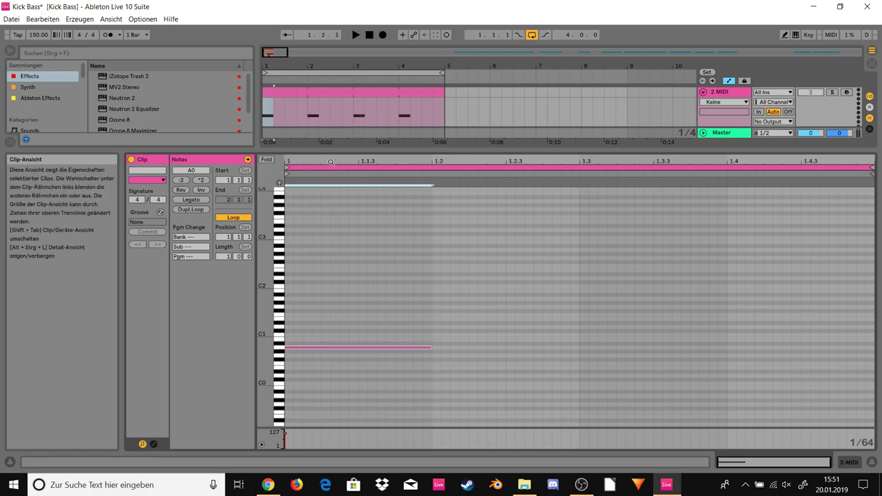
pyautogui.moveTo(432, 348); pyautogui.dragTo(759, 355)
# Play the arrangement, take the PSY KICK track off solo and deactivate it, and stop playback
pyautogui.press('space')
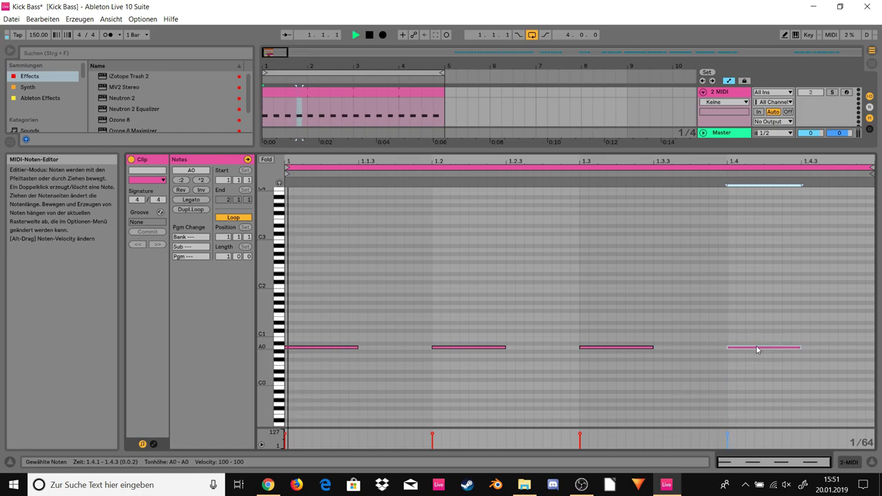
pyautogui.moveTo(424, 165); pyautogui.dragTo(445, 407)
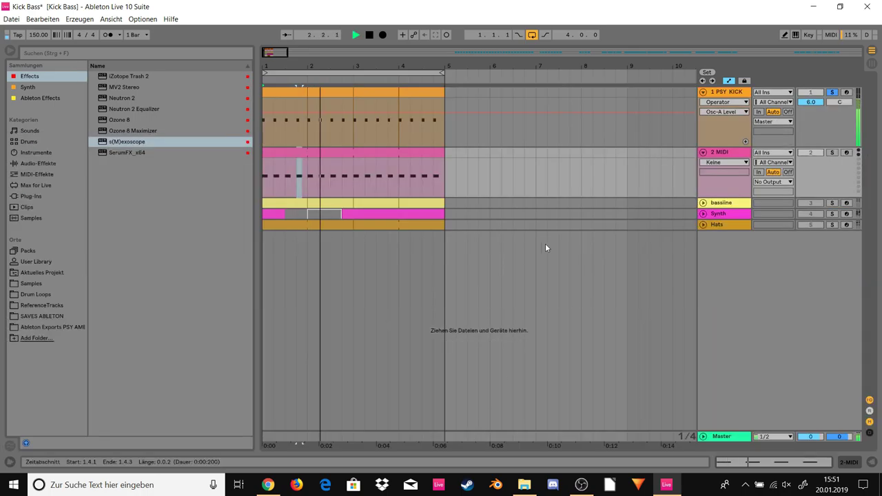
pyautogui.click(832, 92)
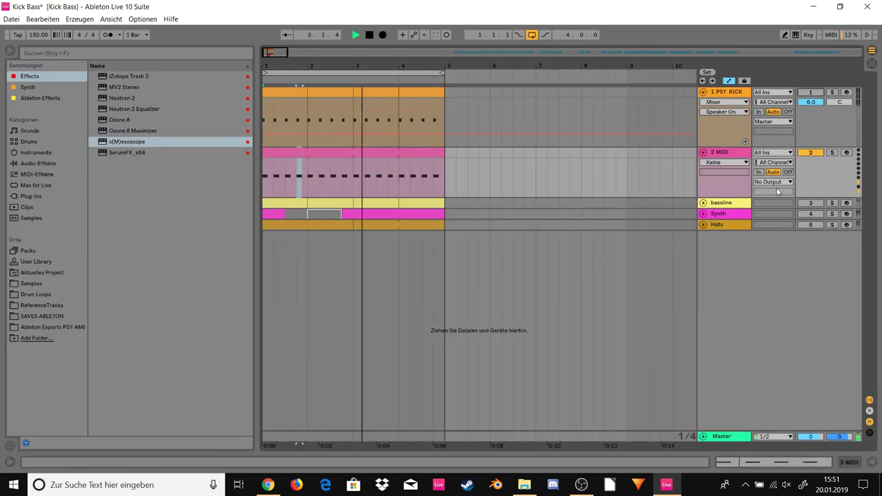
pyautogui.doubleClick(719, 153)
pyautogui.press('space')
# Shorten all four A0 notes in the 2 MIDI track's clip to one sixteenth each
pyautogui.click(292, 109)
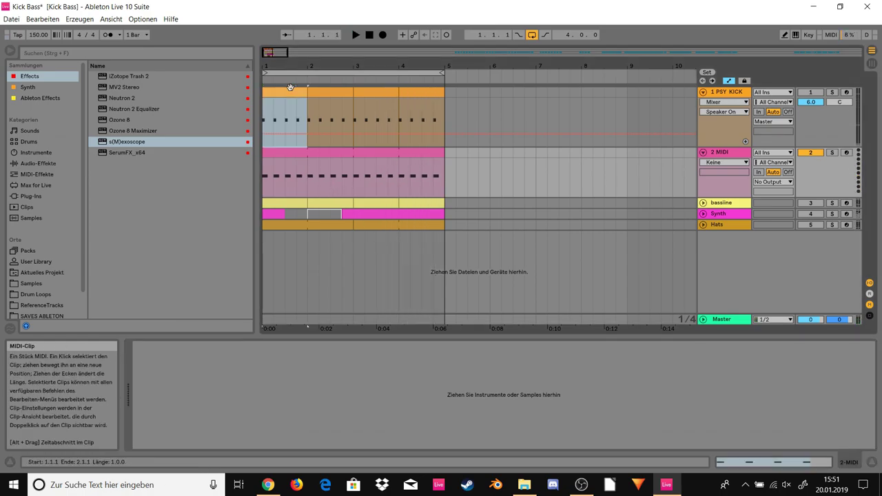
pyautogui.click(287, 151)
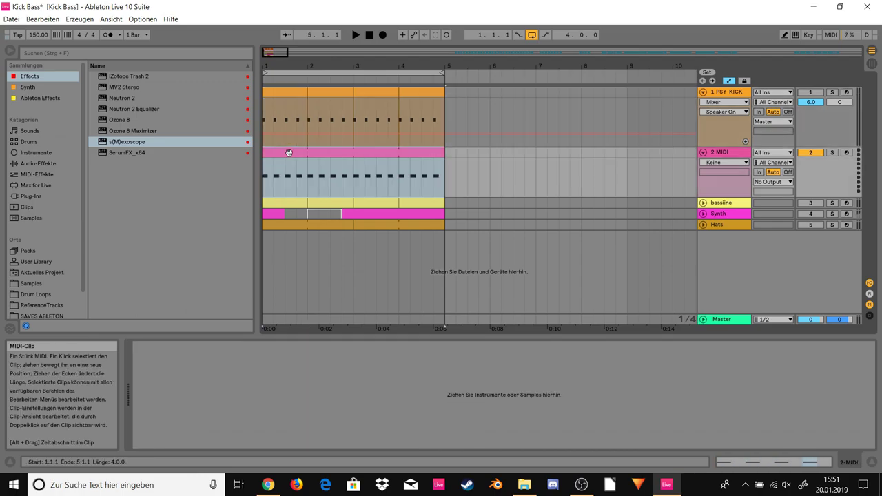
pyautogui.moveTo(363, 338); pyautogui.dragTo(363, 237)
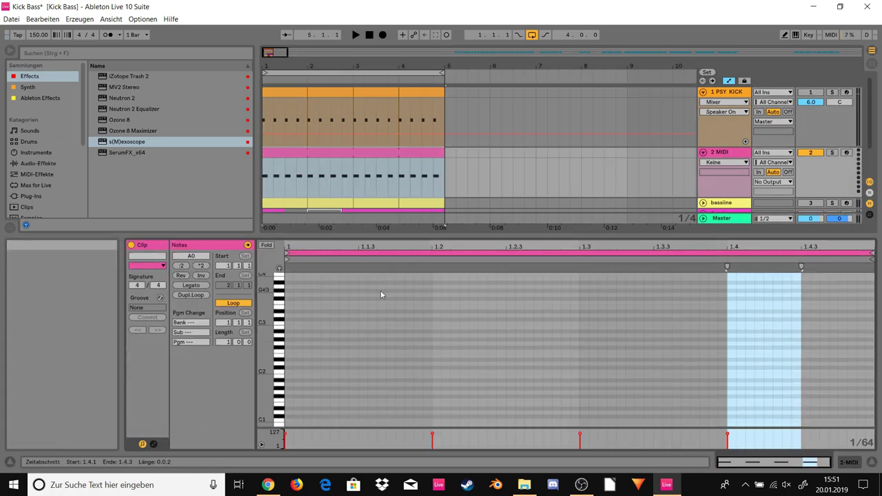
pyautogui.click(380, 290)
pyautogui.scroll(-3, 386, 328)
pyautogui.hotkey('ctrl', 'a')
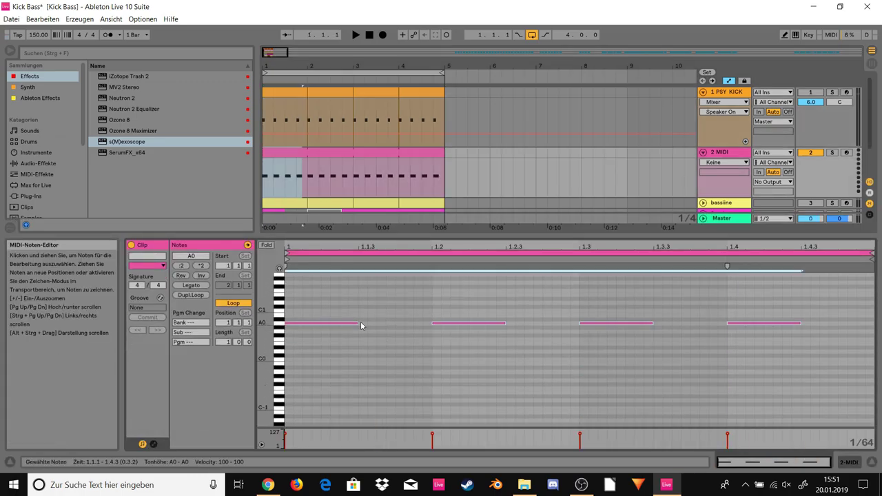
pyautogui.moveTo(358, 323); pyautogui.dragTo(329, 323)
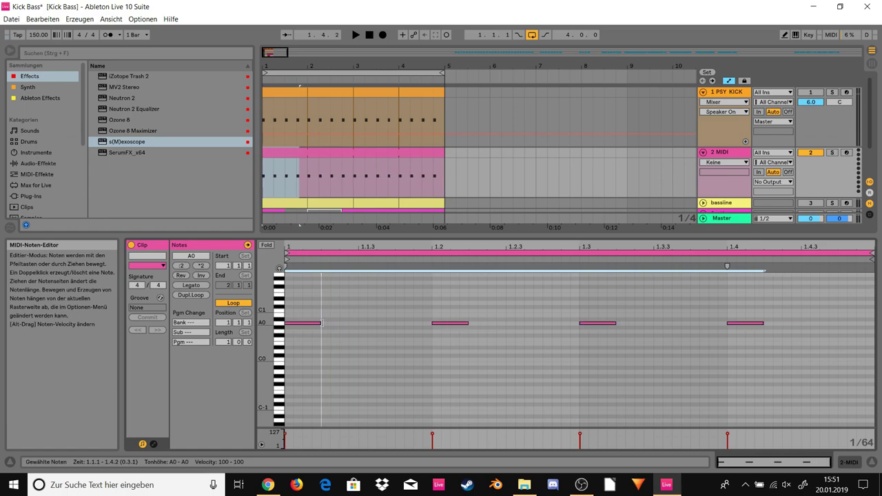
pyautogui.click(342, 169)
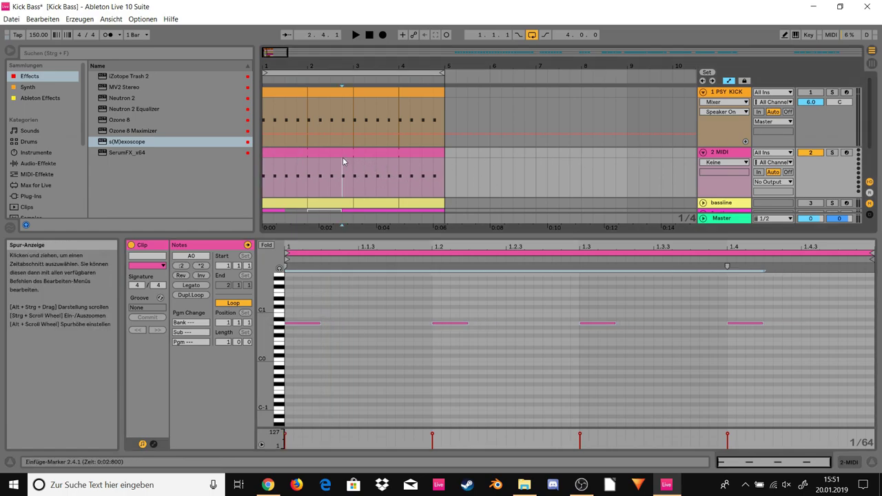
# Load the Operator instrument onto the 2 MIDI track and start playback
pyautogui.click(726, 161)
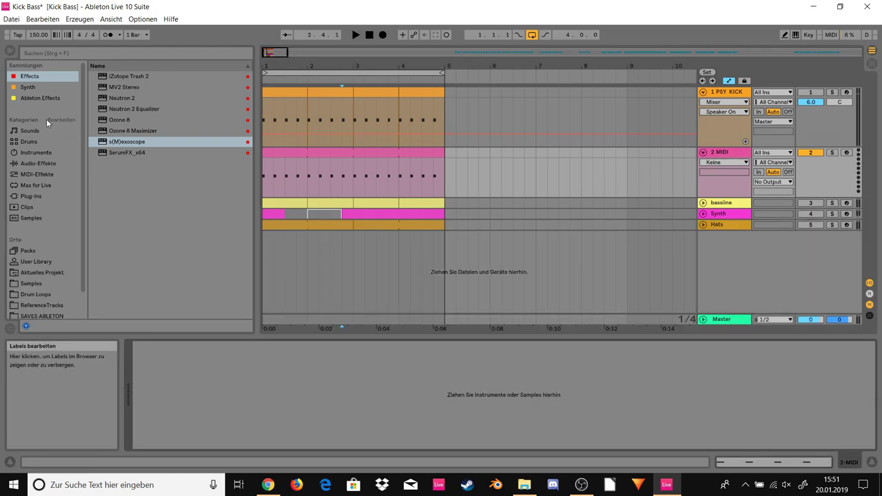
pyautogui.click(55, 153)
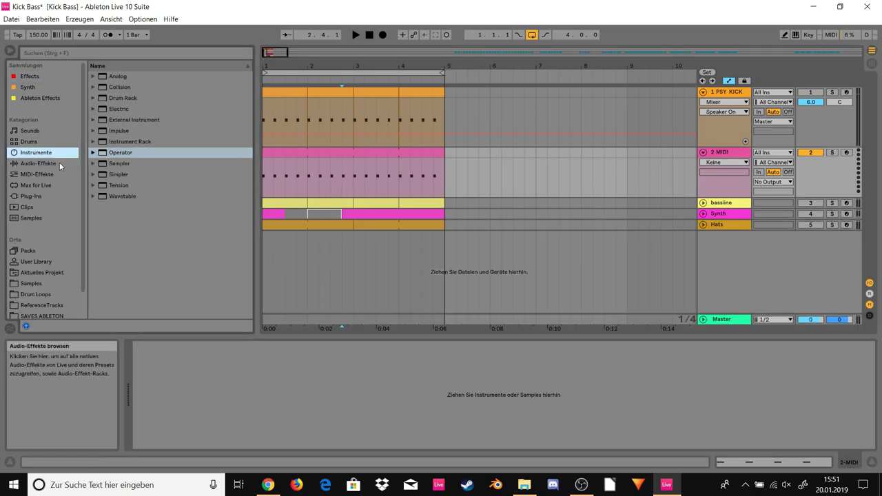
pyautogui.moveTo(128, 157); pyautogui.dragTo(207, 424)
pyautogui.press('space')
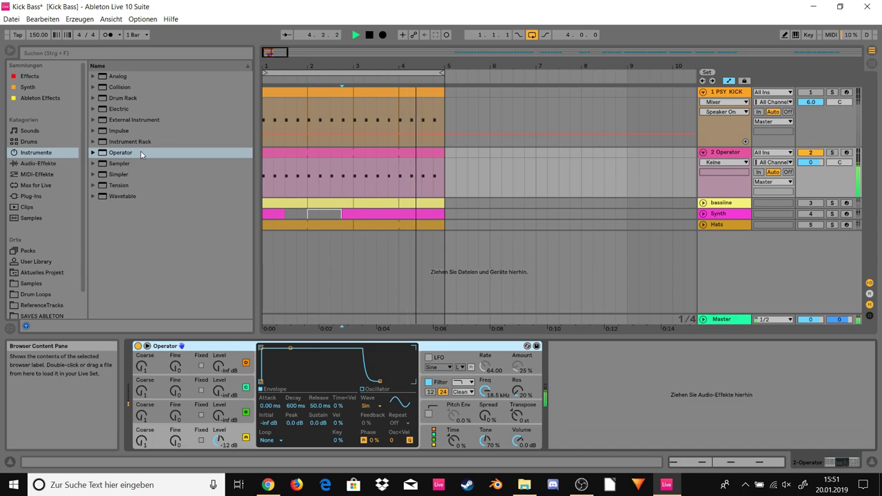
# Add the s(M)exoscope effect after Operator and set its time to 0.035 and amp to 1.940
pyautogui.click(39, 98)
pyautogui.click(31, 88)
pyautogui.click(30, 76)
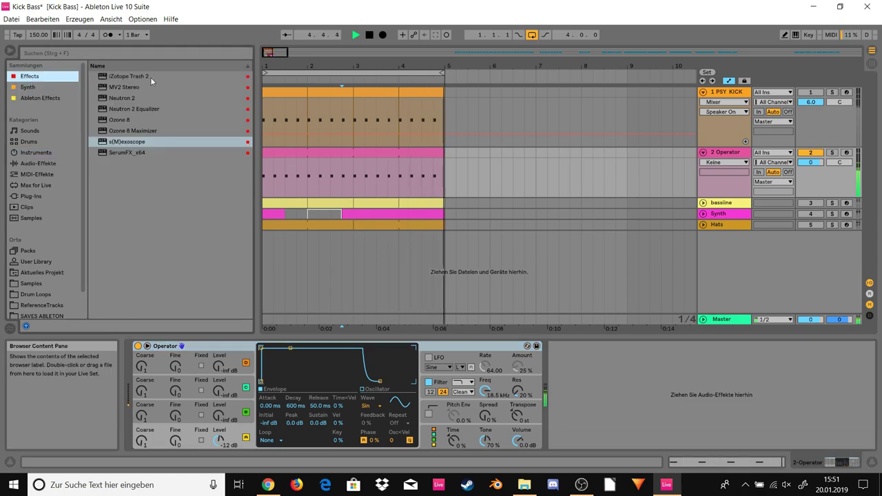
pyautogui.moveTo(127, 146); pyautogui.dragTo(594, 378)
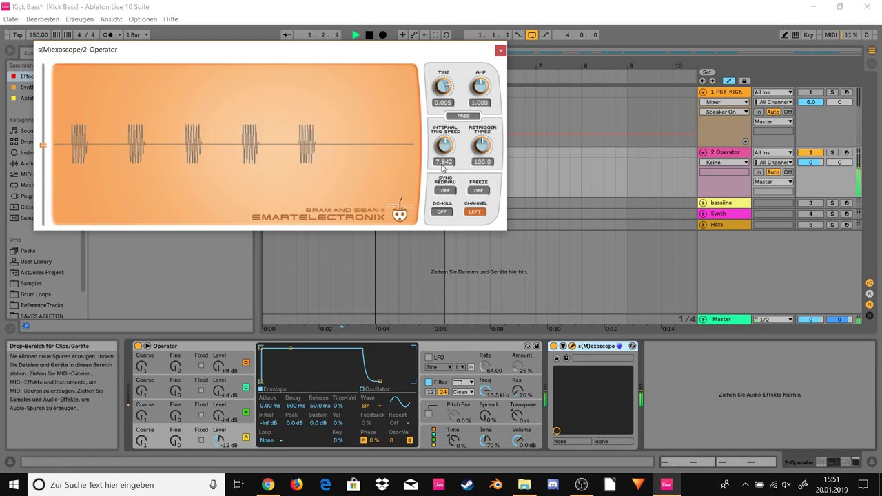
pyautogui.moveTo(481, 89); pyautogui.dragTo(422, 128)
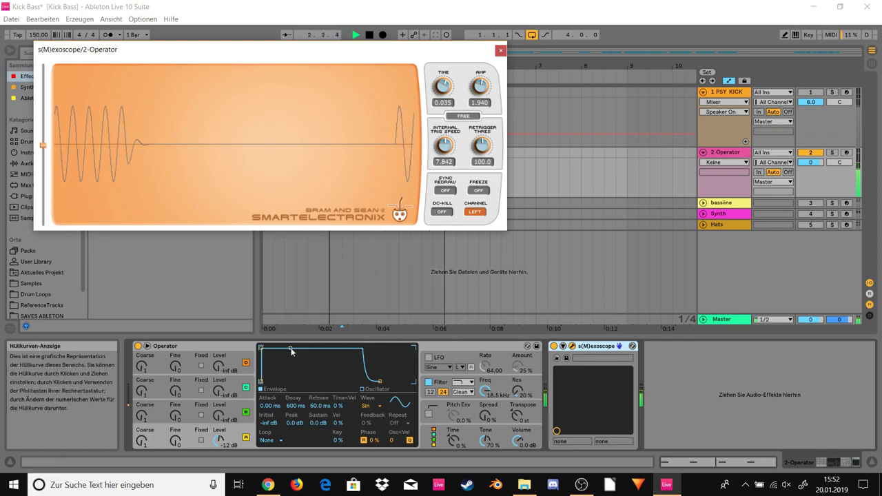
# Set oscillator A's envelope to a 315 ms decay with minimum sustain, and the oscilloscope's time to 0.040
pyautogui.moveTo(293, 349); pyautogui.dragTo(288, 382)
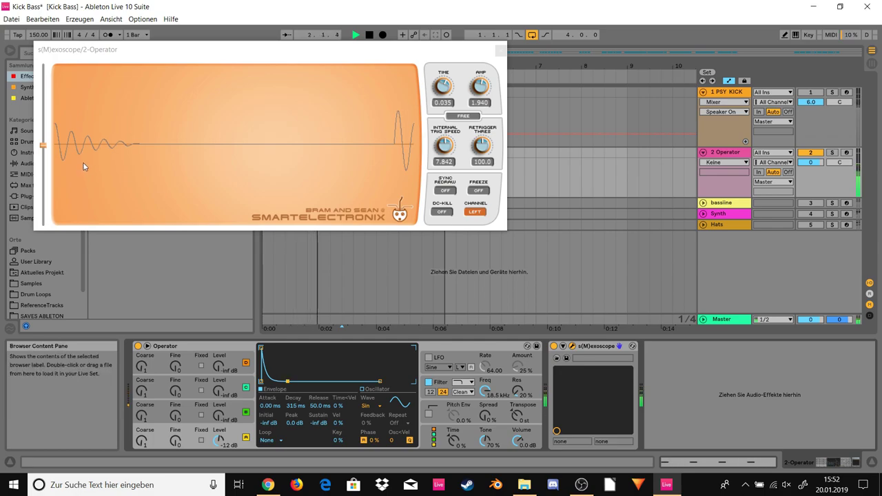
pyautogui.moveTo(447, 88); pyautogui.dragTo(448, 92)
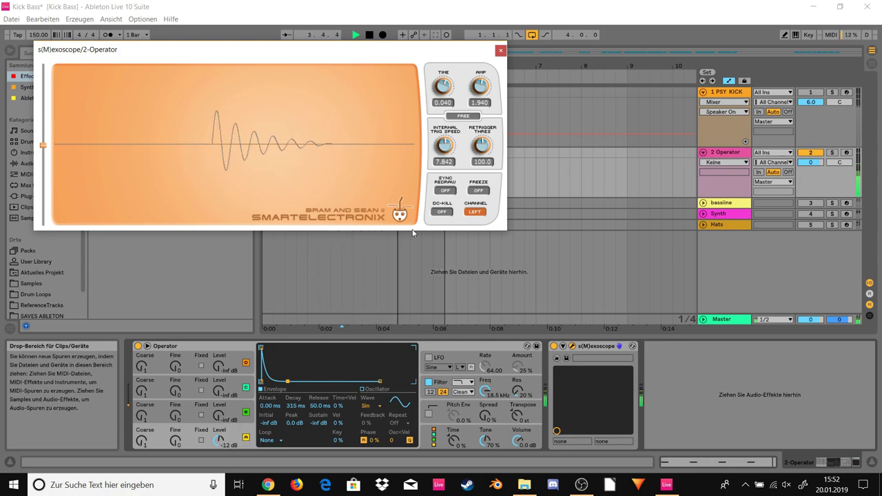
# Enable Operator's pitch envelope at 100 % with initial and peak at +48 st and decay at 33.9 ms, and set the oscilloscope's time to 0.070
pyautogui.click(428, 415)
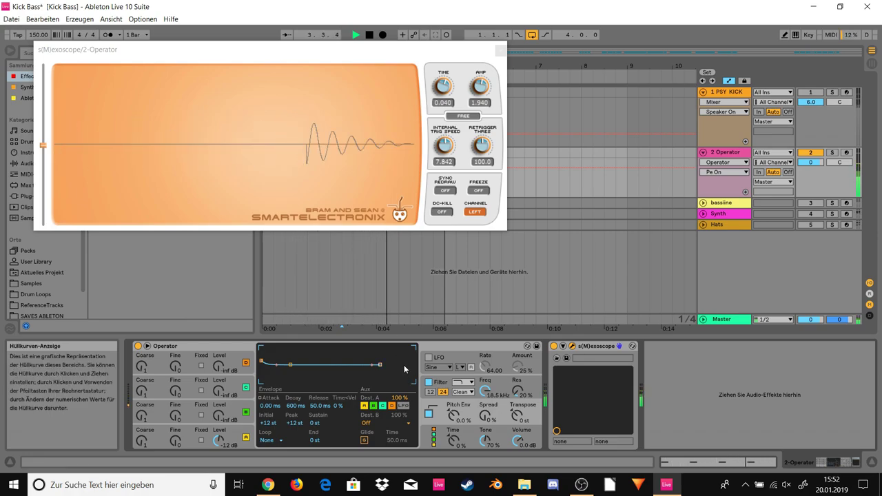
pyautogui.moveTo(453, 416); pyautogui.dragTo(453, 386)
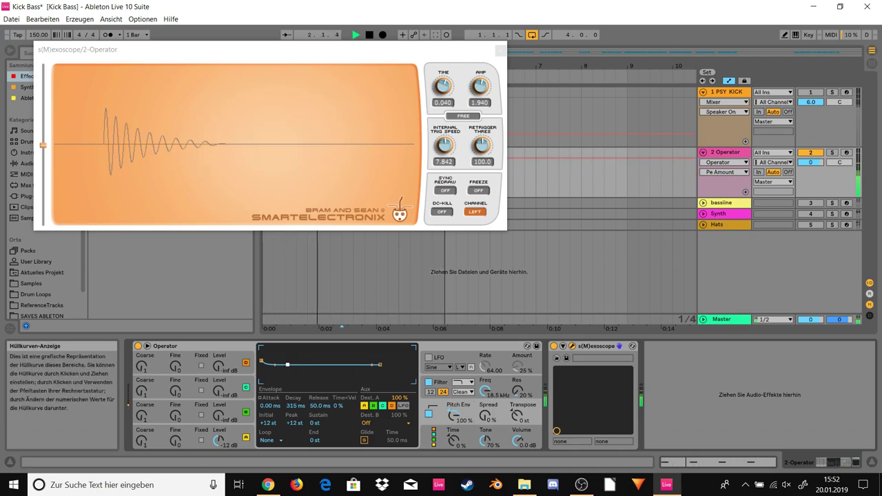
pyautogui.moveTo(292, 368); pyautogui.dragTo(261, 348)
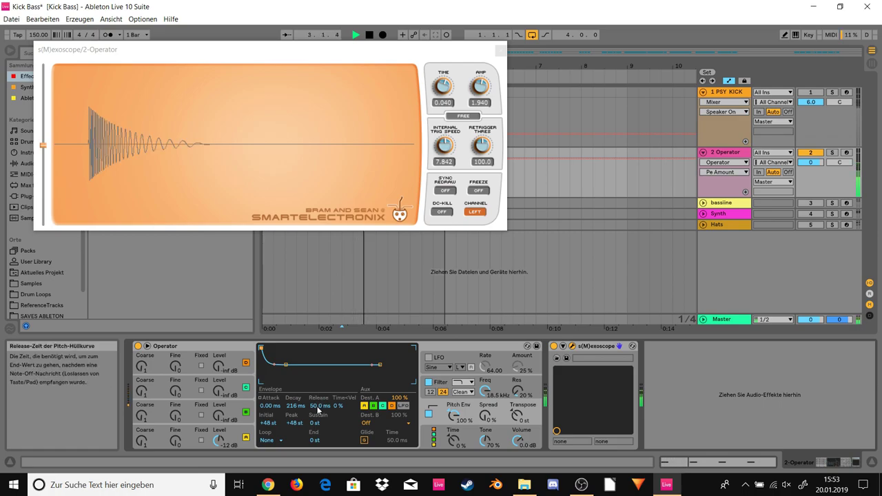
pyautogui.moveTo(312, 421); pyautogui.dragTo(298, 434)
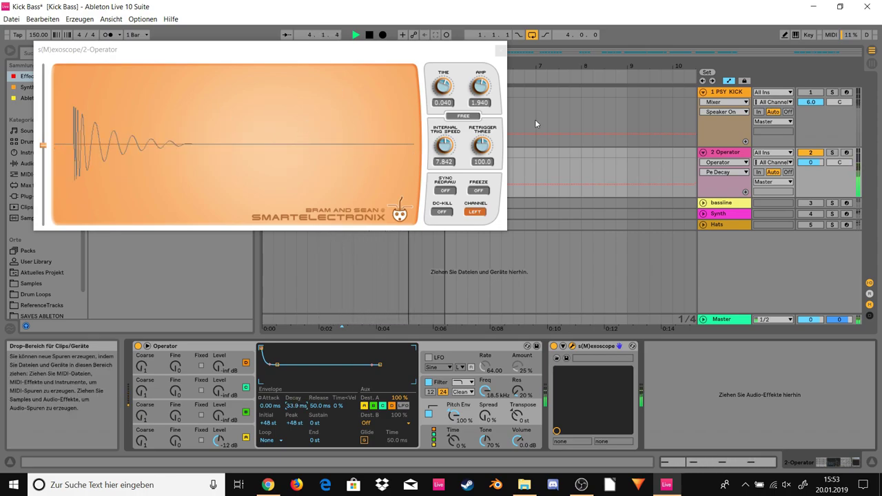
pyautogui.moveTo(447, 83); pyautogui.dragTo(473, 146)
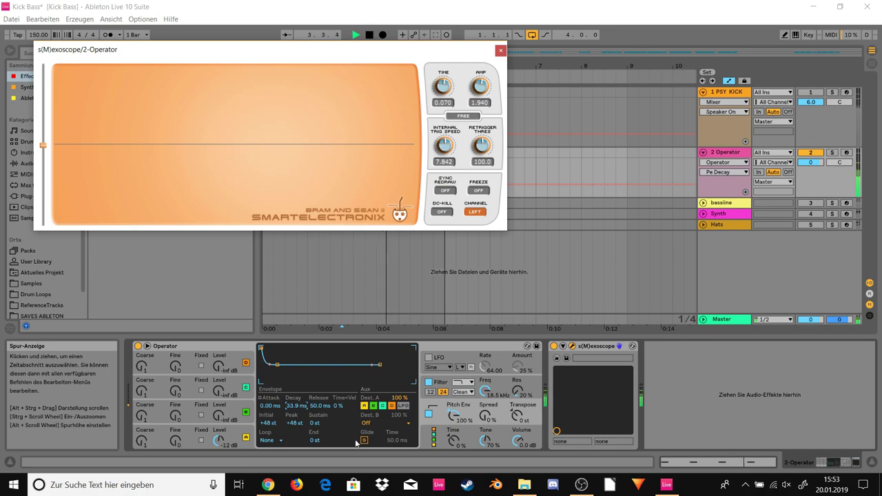
# Reset Operator's global Time to 0 %, collapse the Operator device and select its track
pyautogui.moveTo(453, 439)
pyautogui.mouseDown()
pyautogui.moveTo(453, 397)
pyautogui.moveTo(453, 456)
pyautogui.mouseUp()
pyautogui.doubleClick(454, 444)
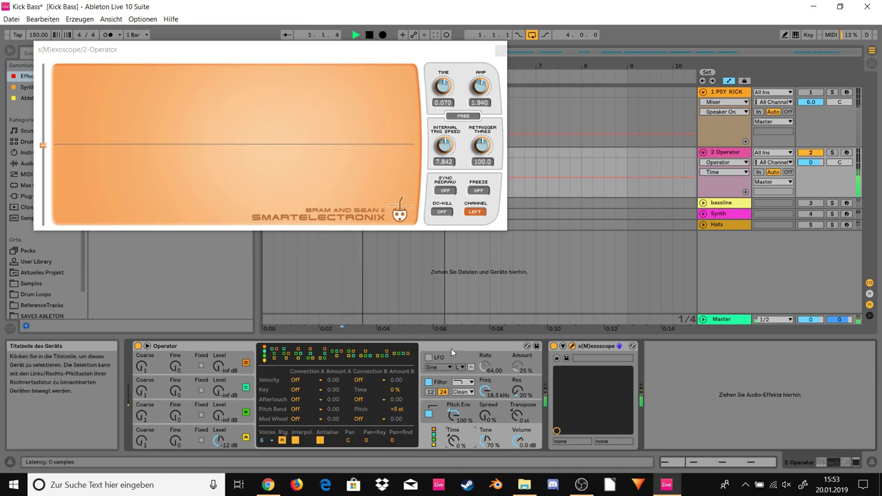
pyautogui.doubleClick(450, 348)
pyautogui.click(741, 153)
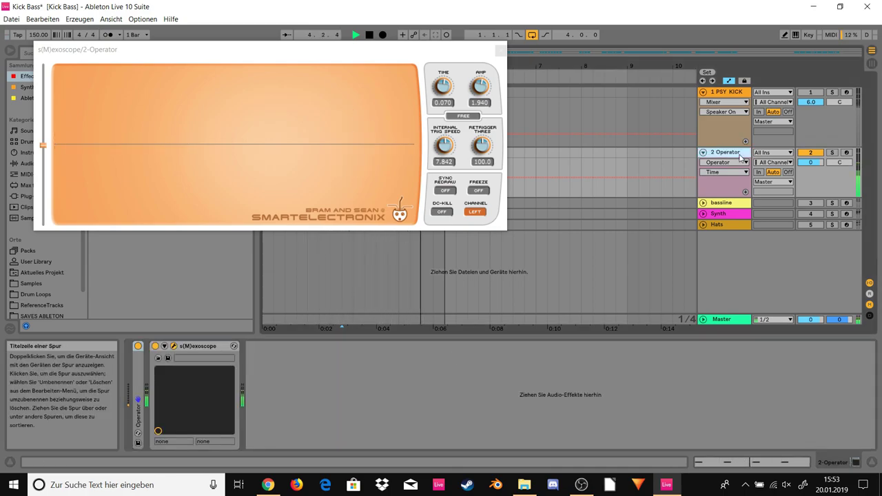
# Delete the 2 Operator track and activate the PSY KICK track
pyautogui.press('Delete')
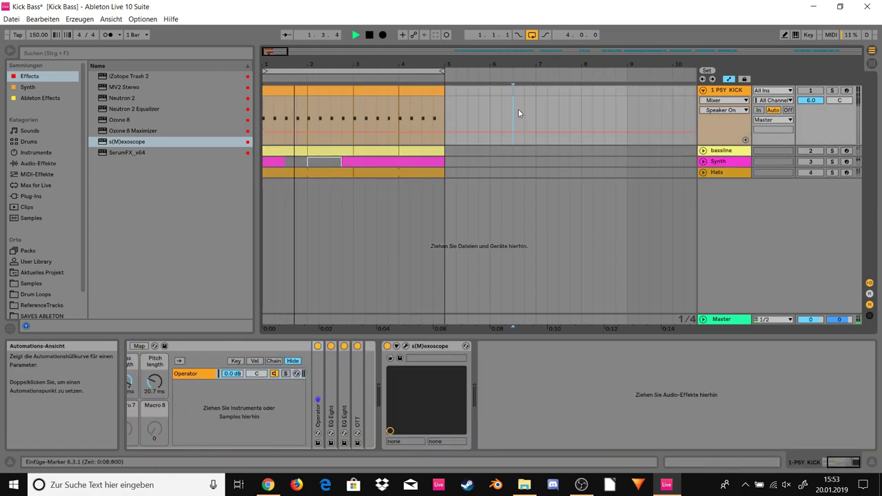
pyautogui.click(811, 91)
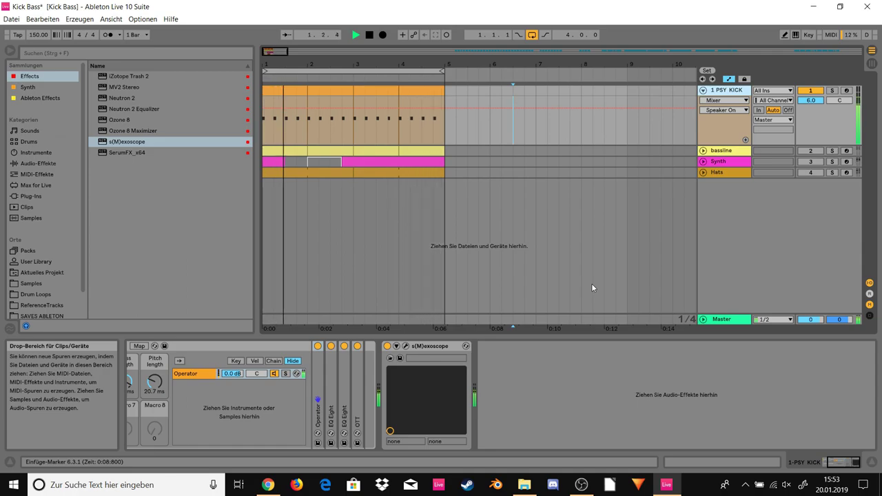
# Expand Operator in the PSY KICK rack, show oscillator A's settings, and bypass both EQ Eights and OTT
pyautogui.doubleClick(318, 391)
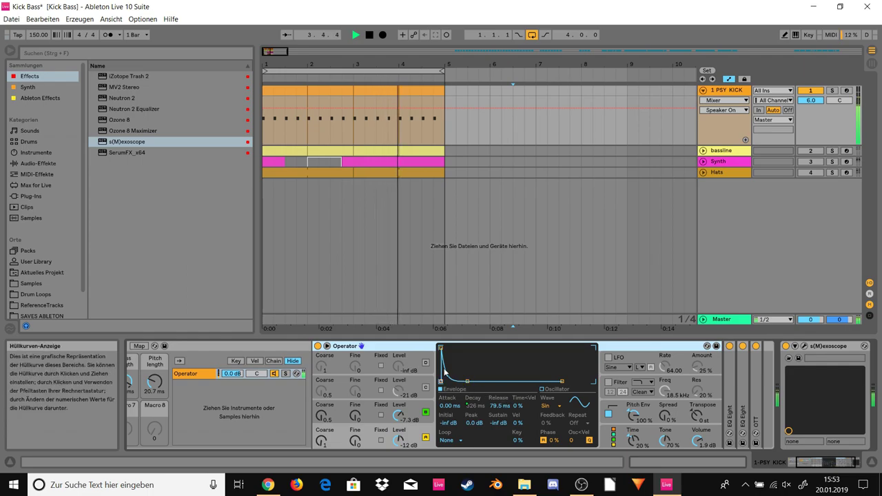
pyautogui.click(410, 432)
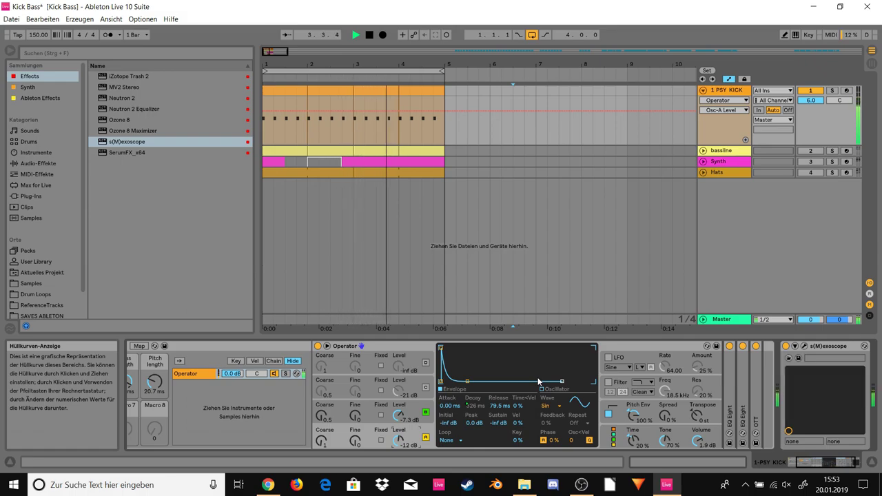
pyautogui.click(730, 346)
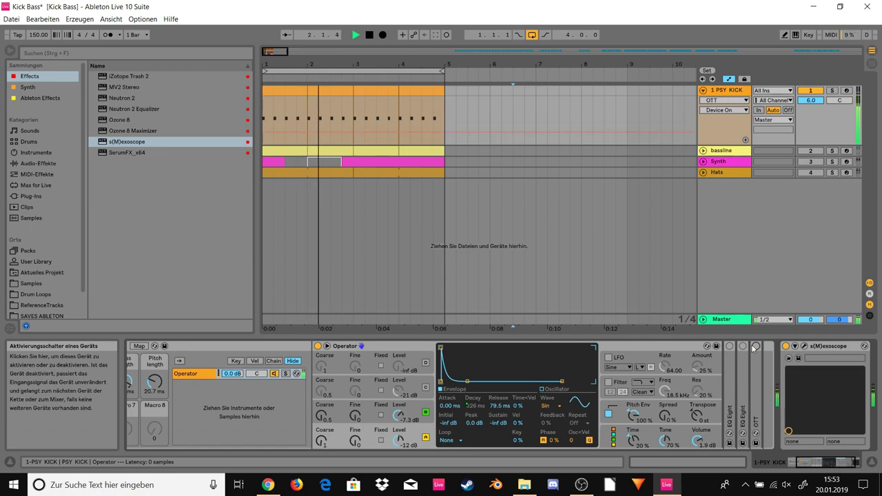
# Examine Operator's pitch envelope and oscillator B, compare the kick with oscillator B off and on, and collapse Operator
pyautogui.click(625, 421)
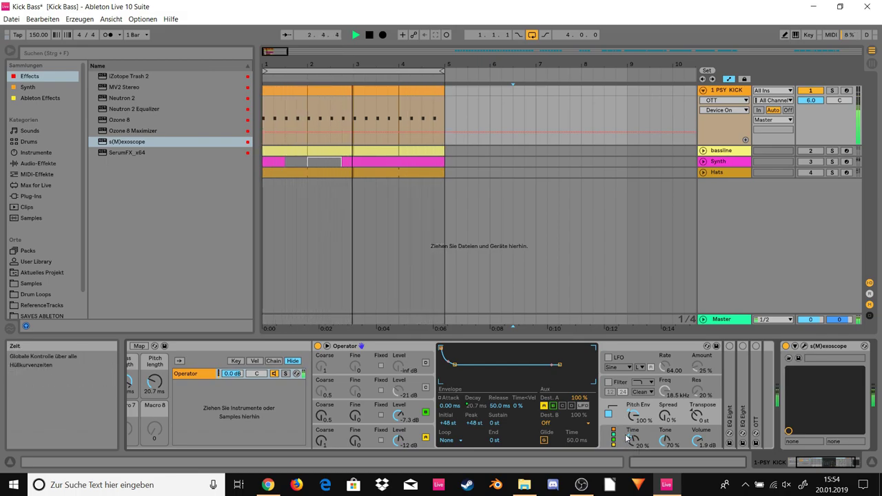
pyautogui.click(366, 415)
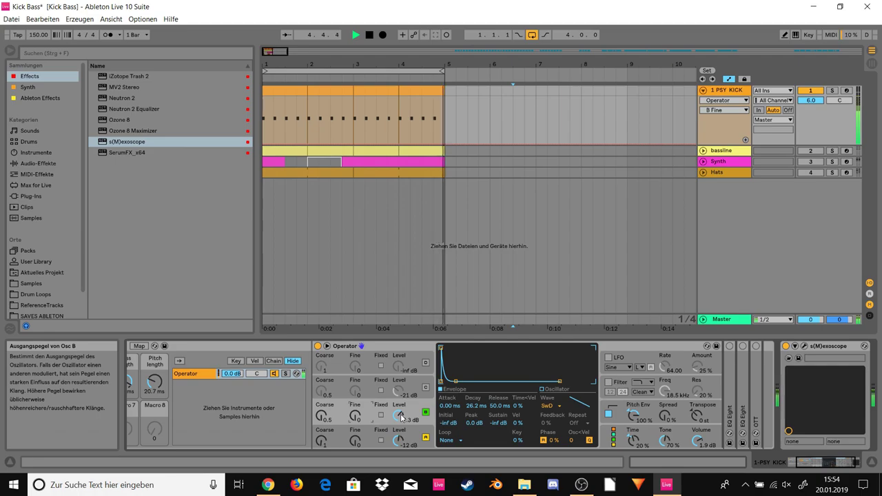
pyautogui.click(426, 413)
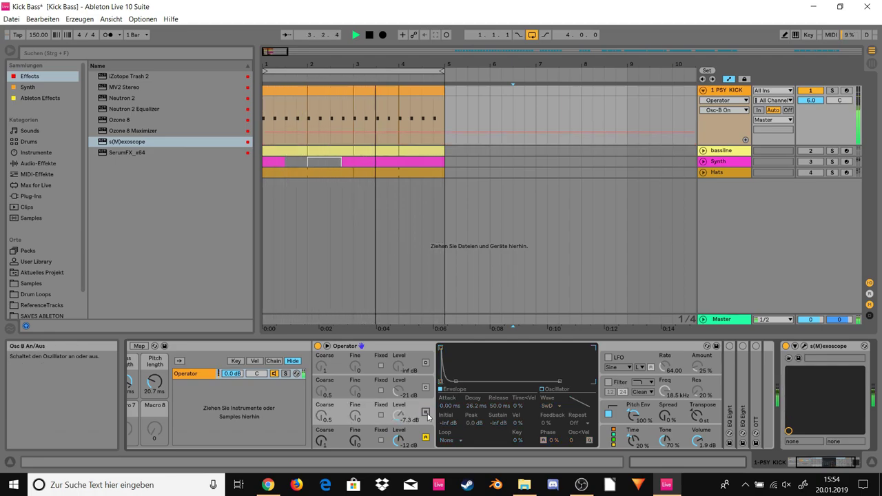
pyautogui.click(426, 413)
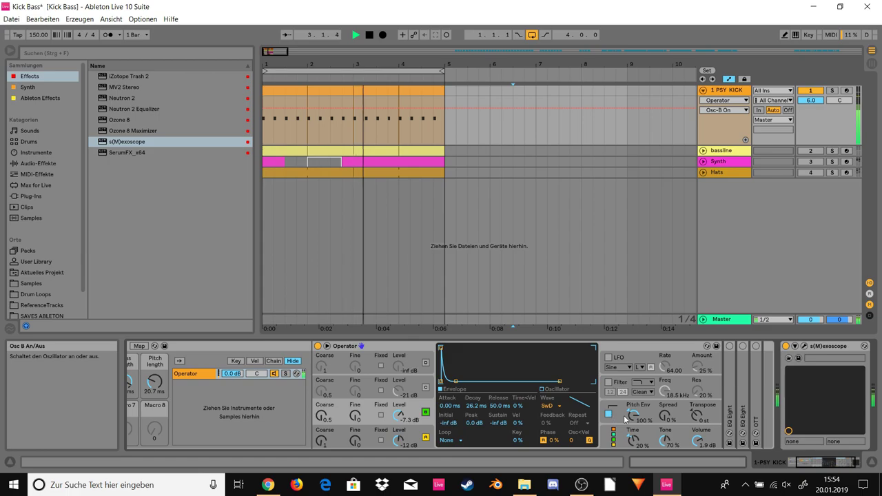
pyautogui.doubleClick(639, 345)
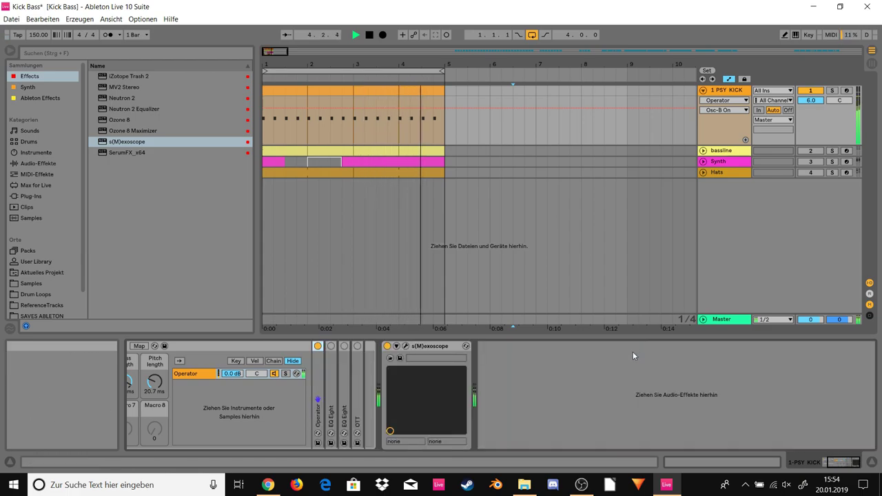
# Enable both EQ Eights after Operator, reviewing each curve and collapsing the second one
pyautogui.doubleClick(327, 362)
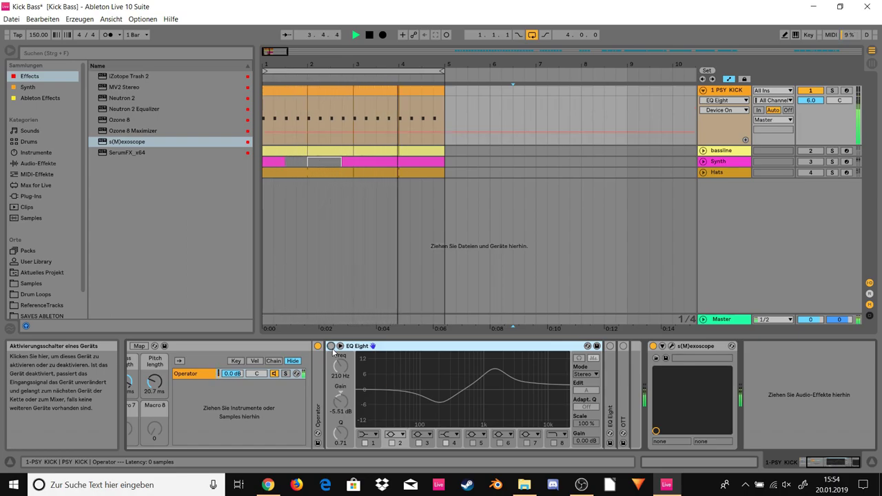
pyautogui.click(332, 347)
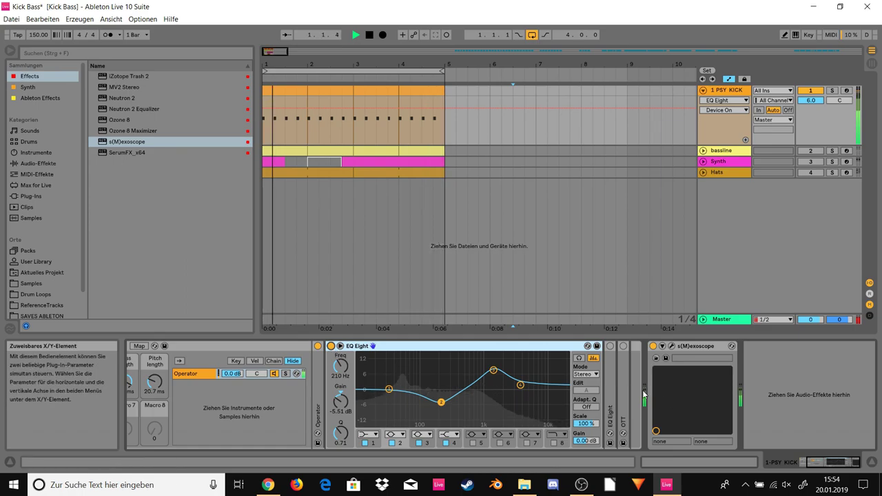
pyautogui.doubleClick(610, 389)
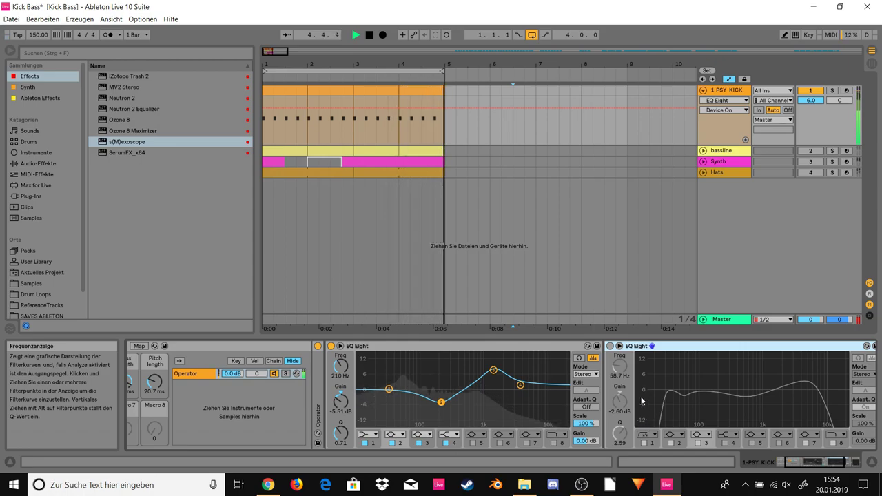
pyautogui.click(610, 347)
pyautogui.doubleClick(638, 348)
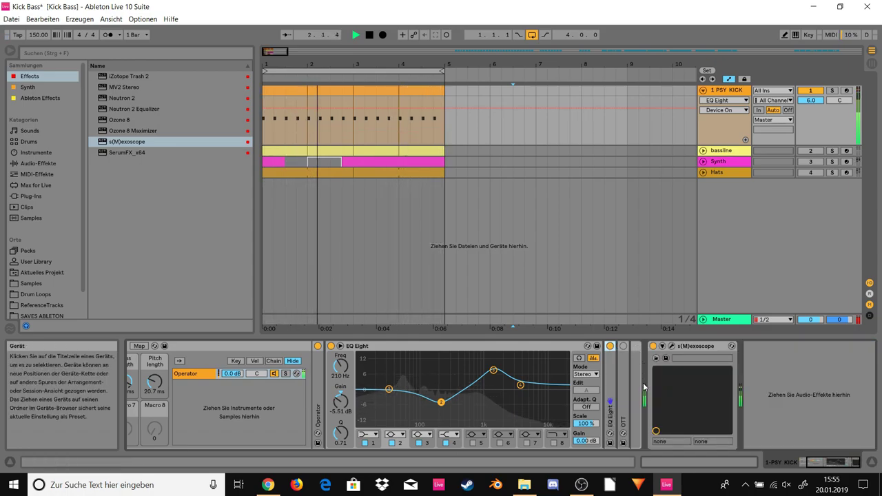
# Enable OTT, collapse it, and check the kick's waveform in s(M)exoscope
pyautogui.doubleClick(624, 385)
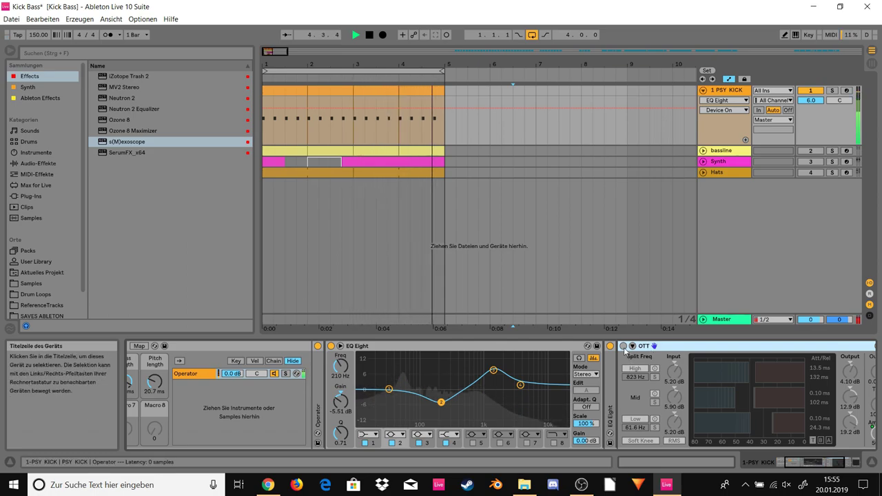
pyautogui.click(624, 347)
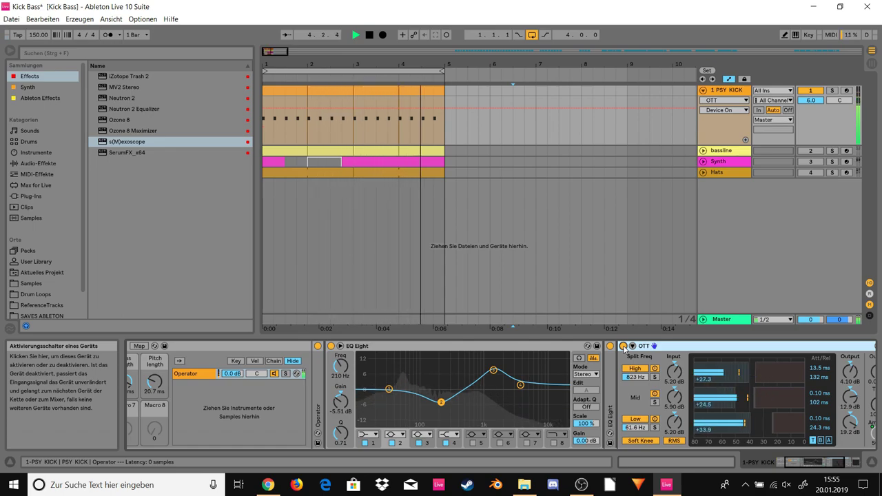
pyautogui.doubleClick(683, 347)
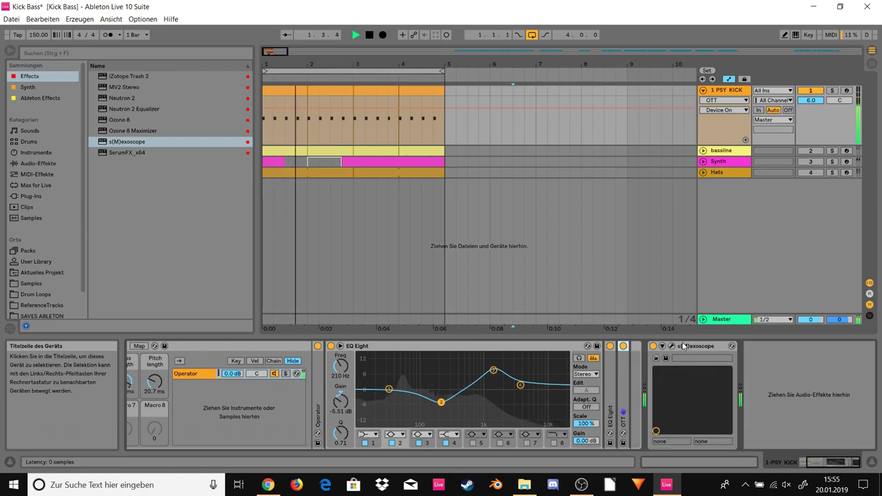
pyautogui.click(671, 347)
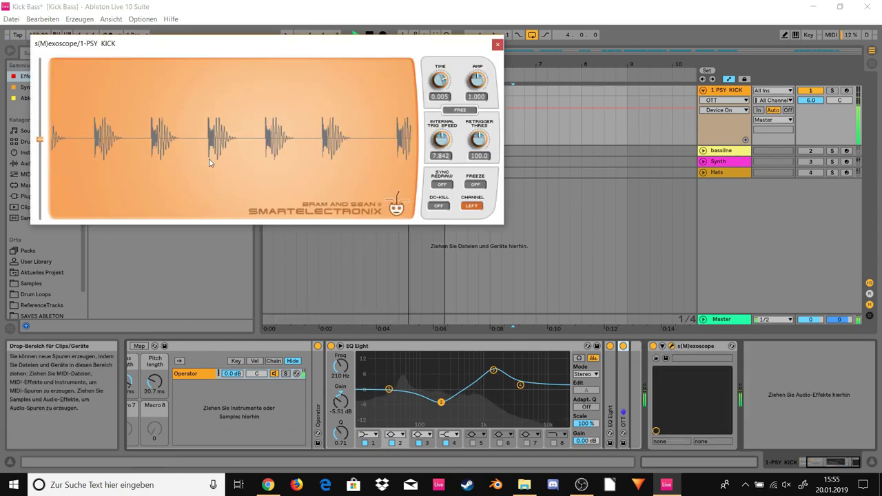
pyautogui.click(498, 47)
# Try the PSY KICK rack's Click macro at 15.0 dB and return it to 1.77 dB
pyautogui.click(815, 465)
pyautogui.moveTo(815, 465); pyautogui.dragTo(807, 466)
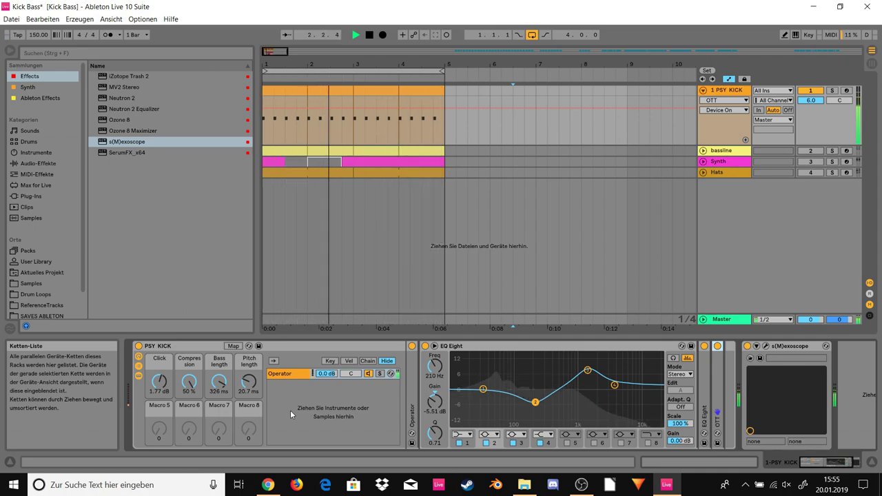
pyautogui.click(161, 383)
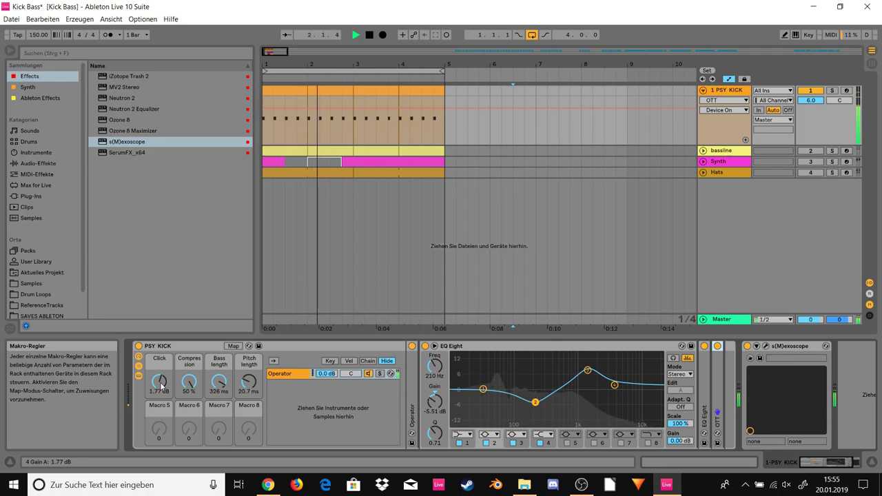
pyautogui.moveTo(160, 381); pyautogui.dragTo(159, 336)
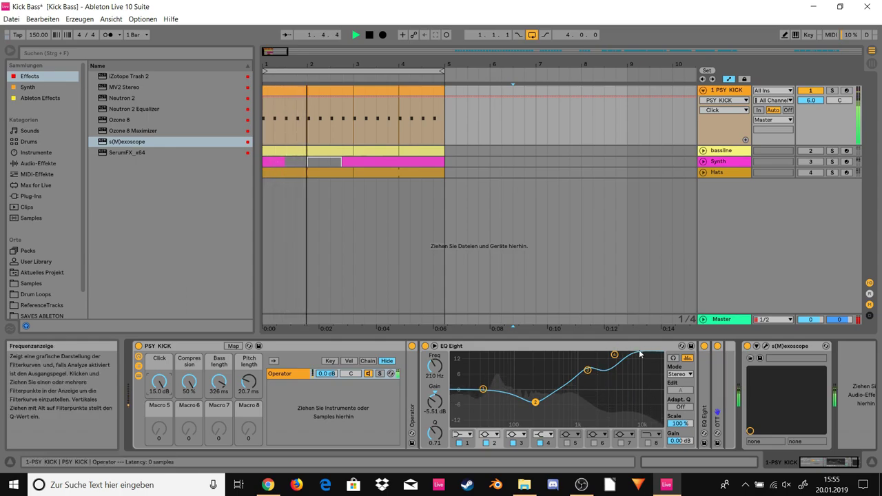
pyautogui.doubleClick(159, 382)
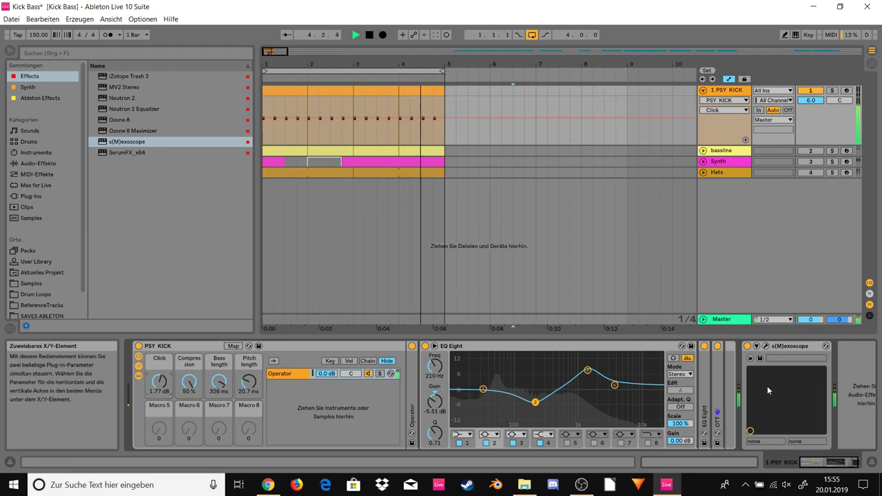
# Expand OTT and try out the rack's Compression and Bass length macros, leaving them at 50 % and 326 ms
pyautogui.doubleClick(718, 375)
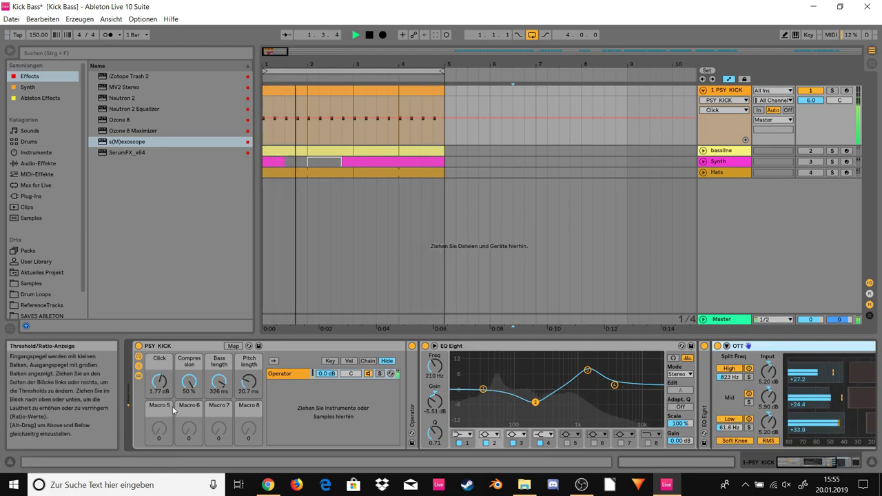
pyautogui.moveTo(188, 382)
pyautogui.mouseDown()
pyautogui.moveTo(188, 416)
pyautogui.moveTo(188, 381)
pyautogui.mouseUp()
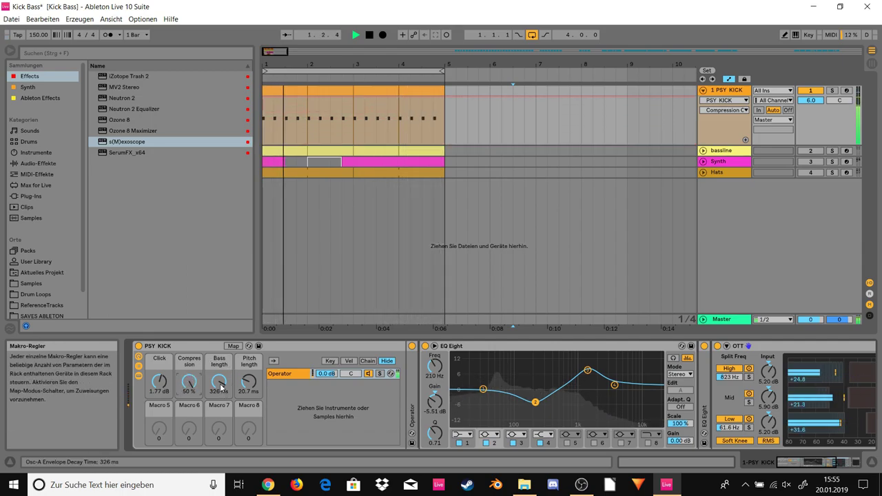
pyautogui.moveTo(221, 389)
pyautogui.mouseDown()
pyautogui.moveTo(220, 403)
pyautogui.moveTo(220, 388)
pyautogui.mouseUp()
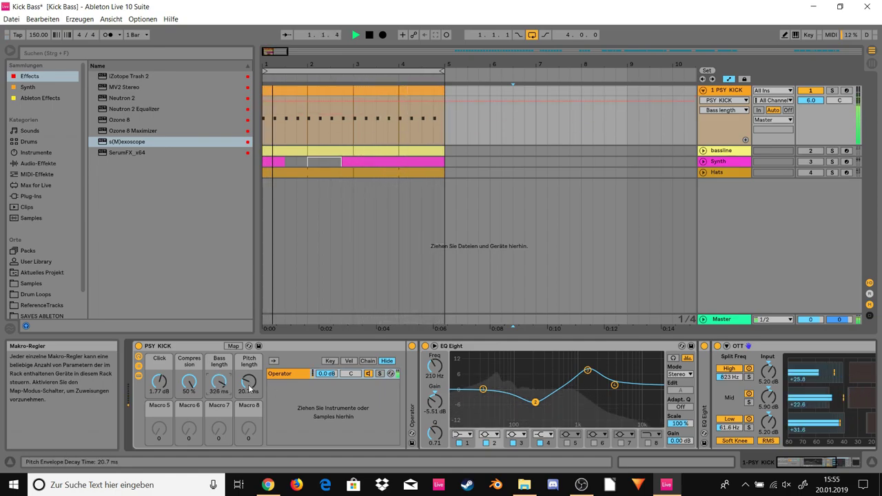
# Show Operator's pitch envelope, try out the Pitch length macro, and collapse the PSY KICK rack
pyautogui.doubleClick(413, 390)
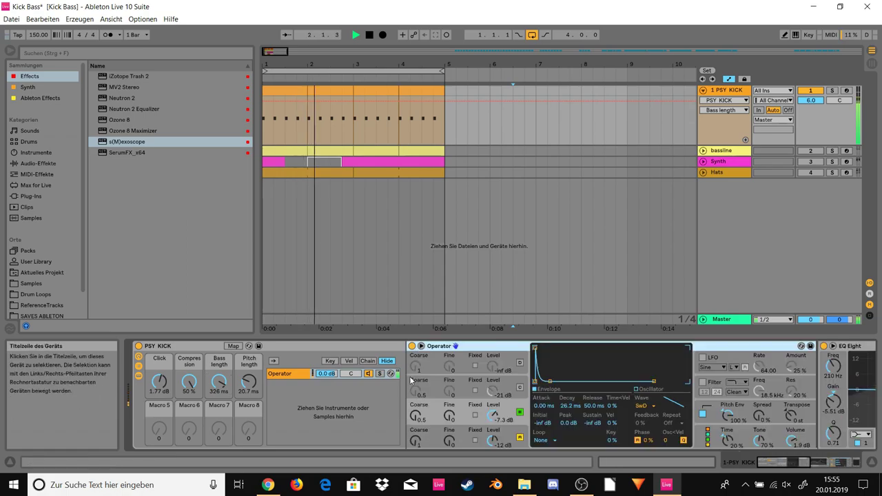
pyautogui.click(725, 405)
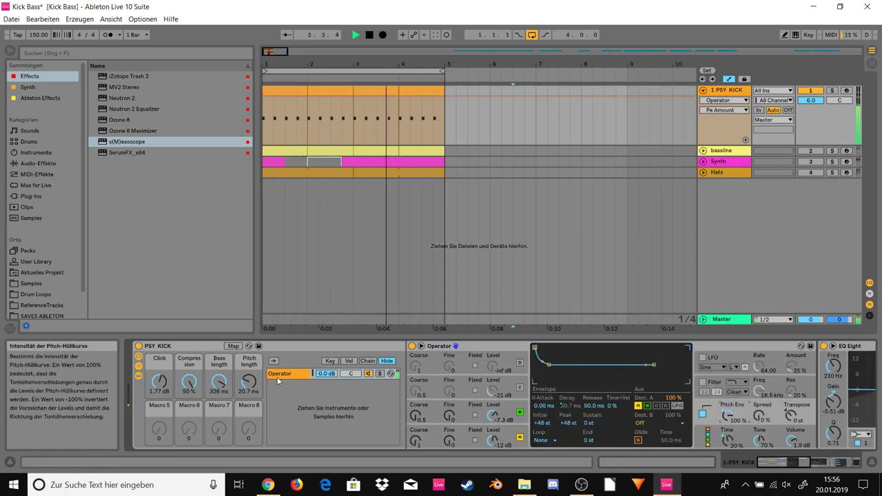
pyautogui.moveTo(249, 381); pyautogui.dragTo(249, 358)
pyautogui.doubleClick(346, 344)
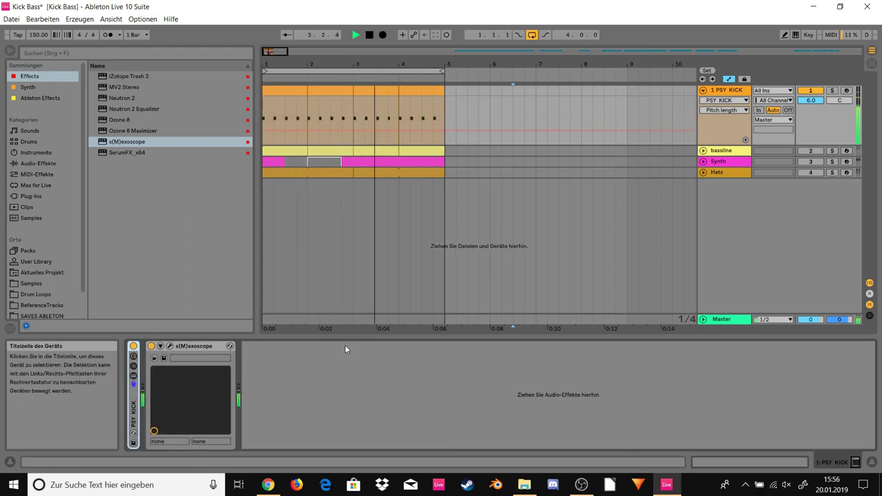